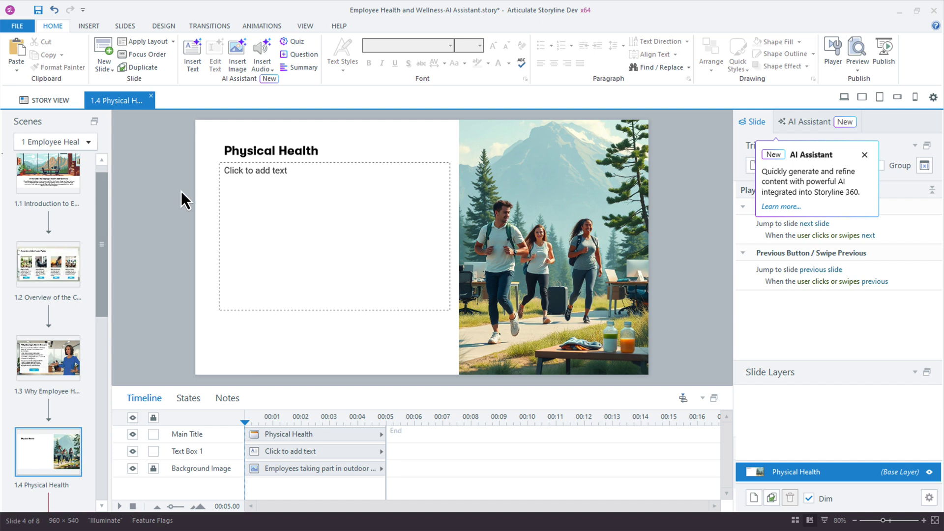
# Step: Put the cursor into the empty 'Click to add text' body box on the Physical Health slide
pyautogui.click(240, 204)
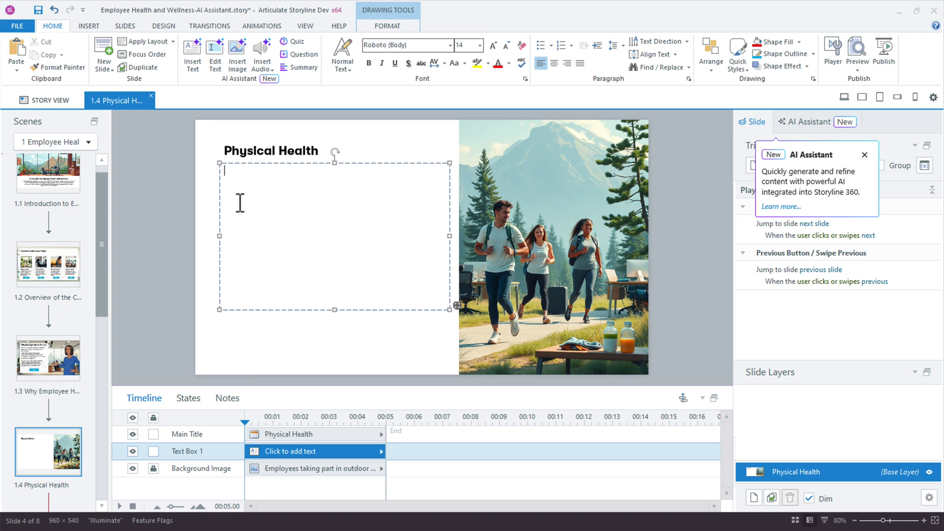
pyautogui.click(229, 218)
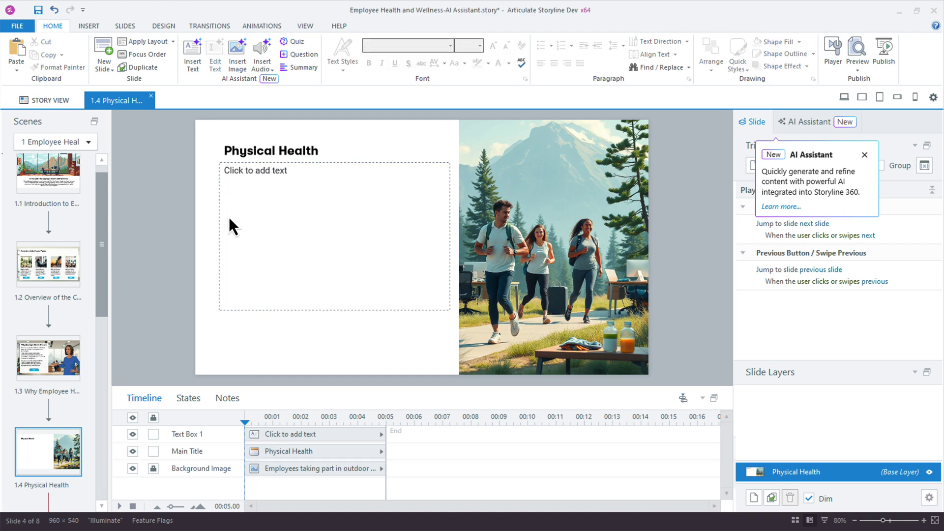
pyautogui.click(246, 193)
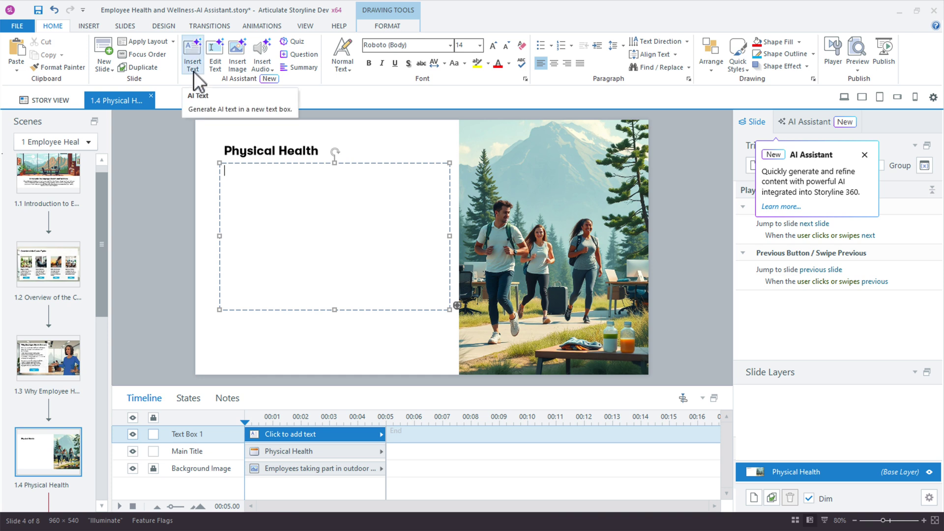
# Step: Ask the AI Assistant to write 1 paragraph on the benefits of physical health and work performance
pyautogui.click(217, 57)
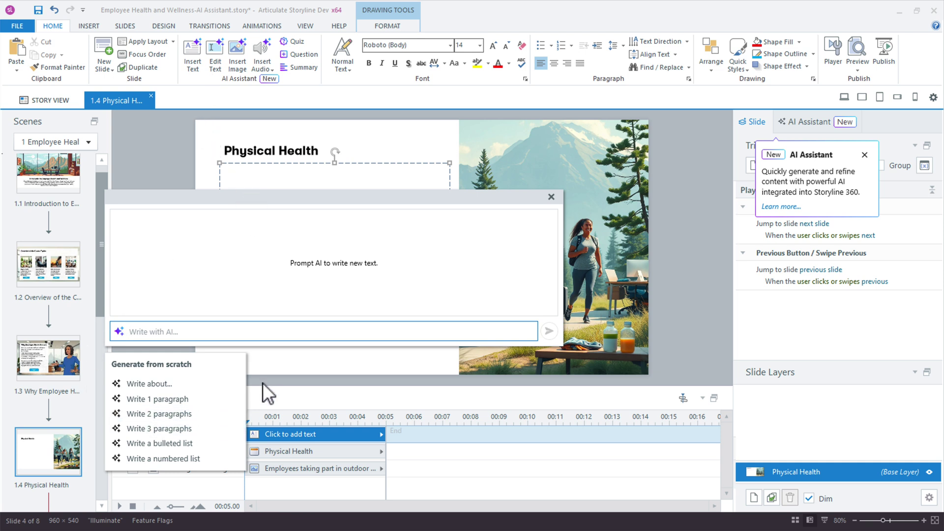
pyautogui.click(148, 403)
pyautogui.write('th')
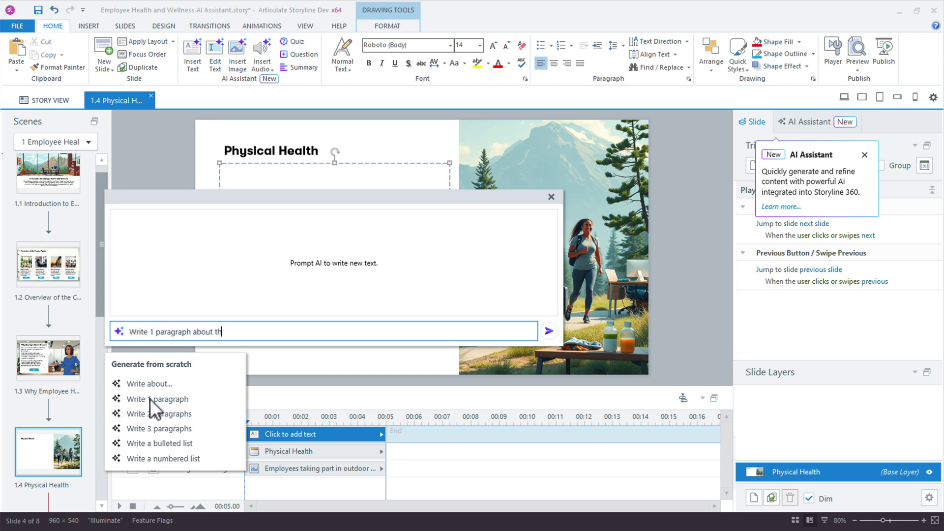
pyautogui.write('e benefits of physical health and work performance')
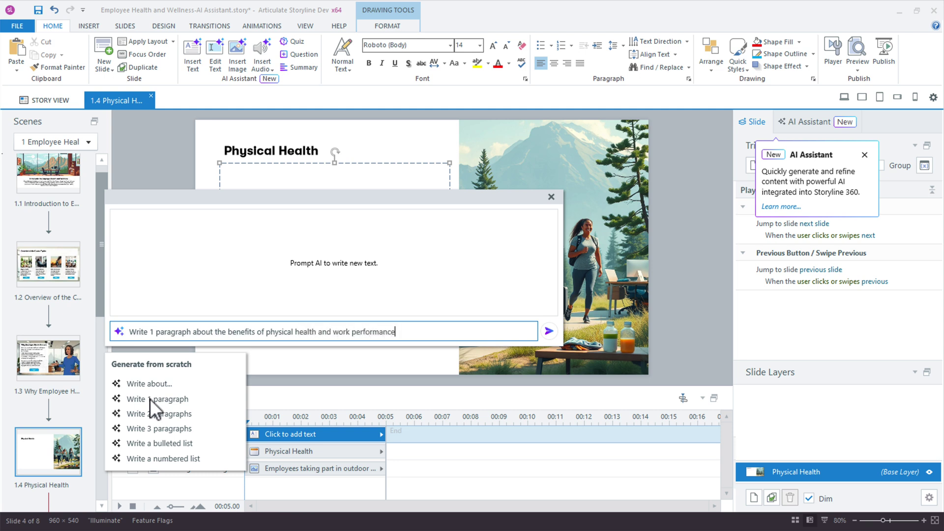
pyautogui.press('Return')
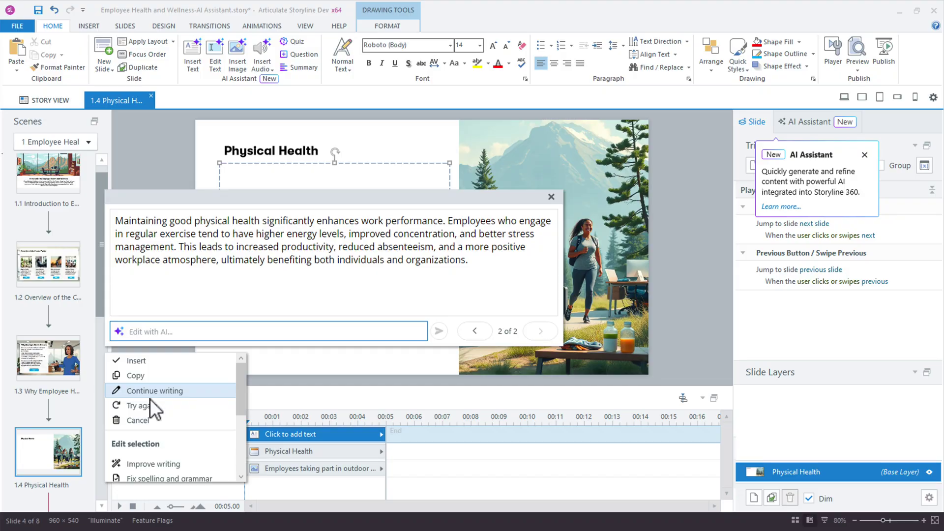
# Step: Insert the AI paragraph into the body box, briefly splitting it after the first sentence, then rejoining it
pyautogui.click(176, 364)
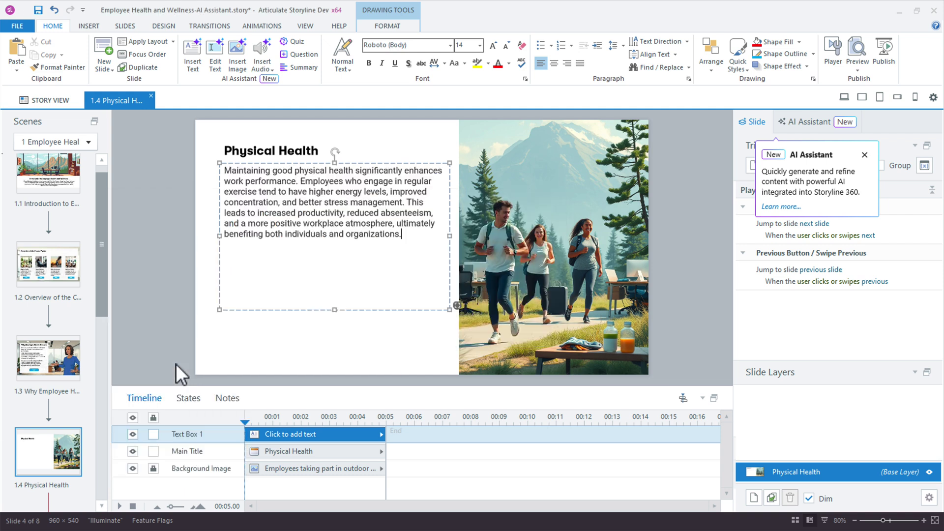
pyautogui.click(300, 181)
pyautogui.press('Return')
pyautogui.press('Return')
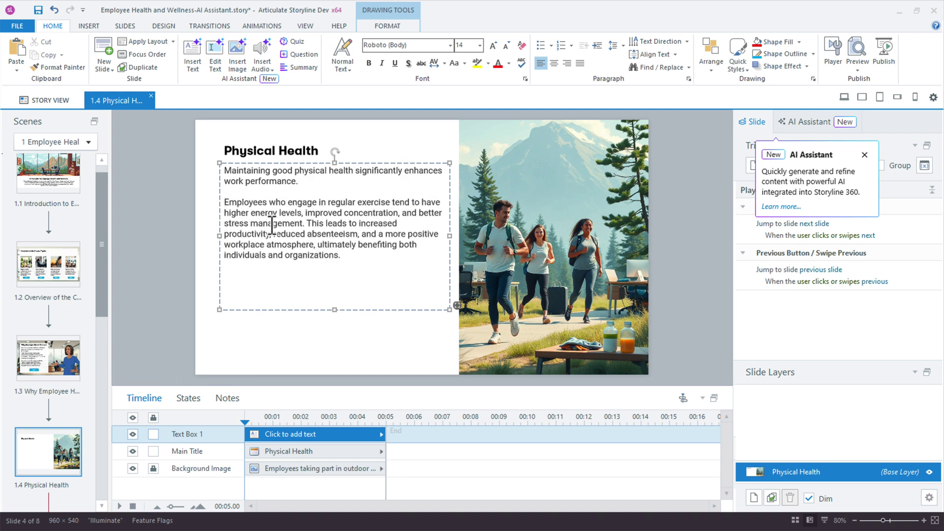
pyautogui.press('BackSpace')
pyautogui.press('BackSpace')
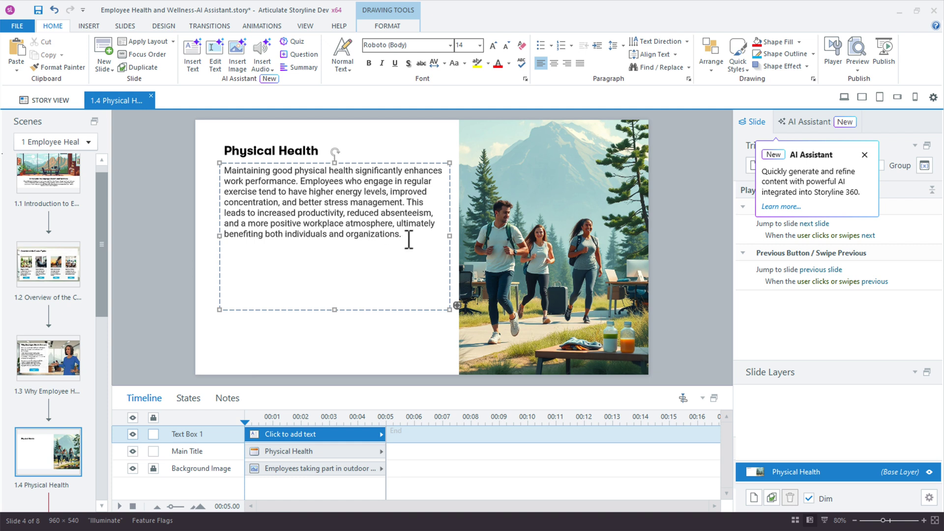
# Step: Have the AI simplify the selected paragraph and insert the result below it, separated by a blank line
pyautogui.moveTo(407, 235); pyautogui.dragTo(231, 172)
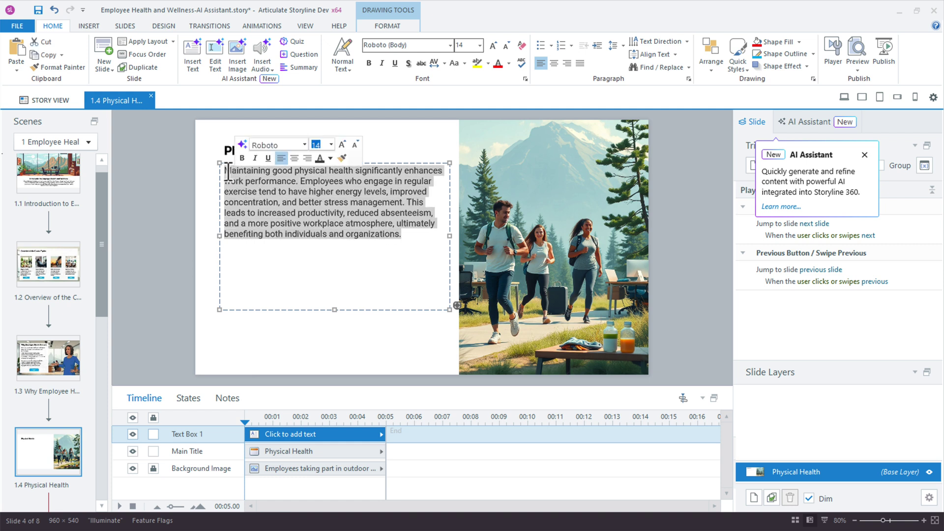
pyautogui.click(242, 145)
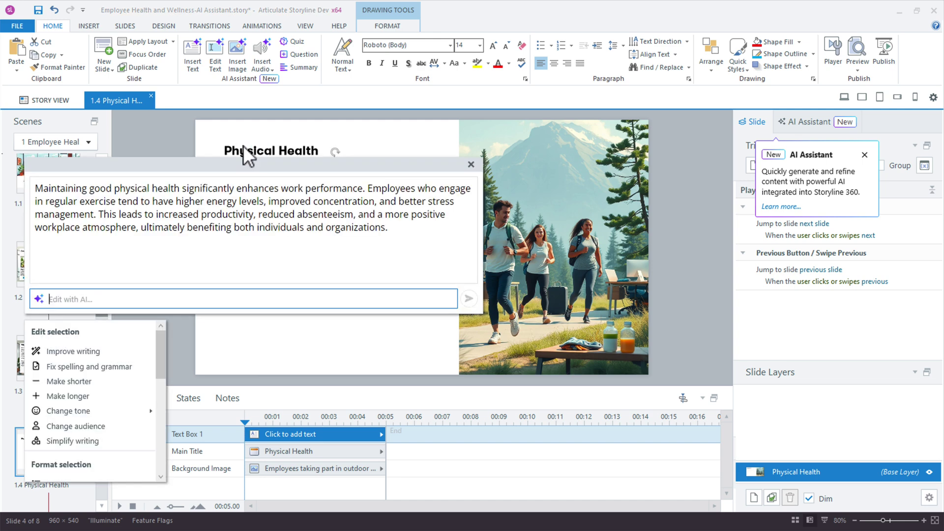
pyautogui.moveTo(235, 167); pyautogui.dragTo(557, 99)
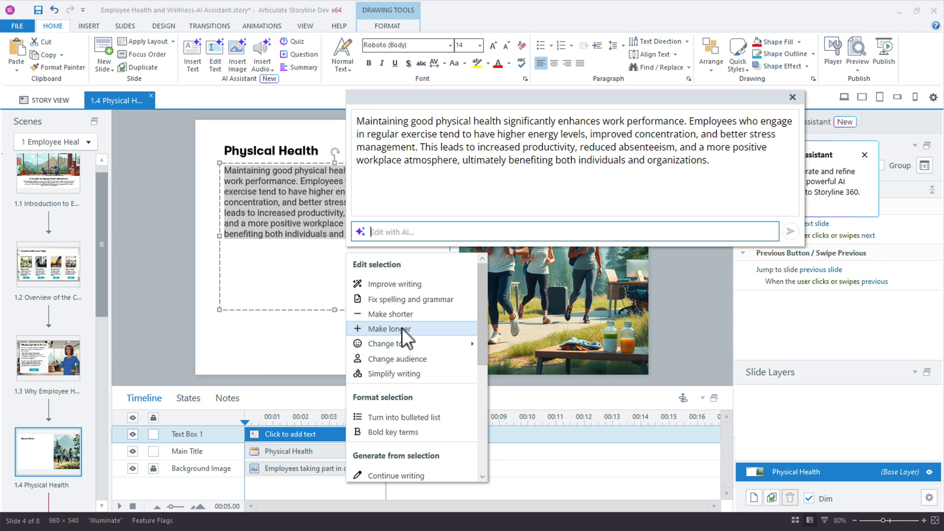
pyautogui.moveTo(394, 343)
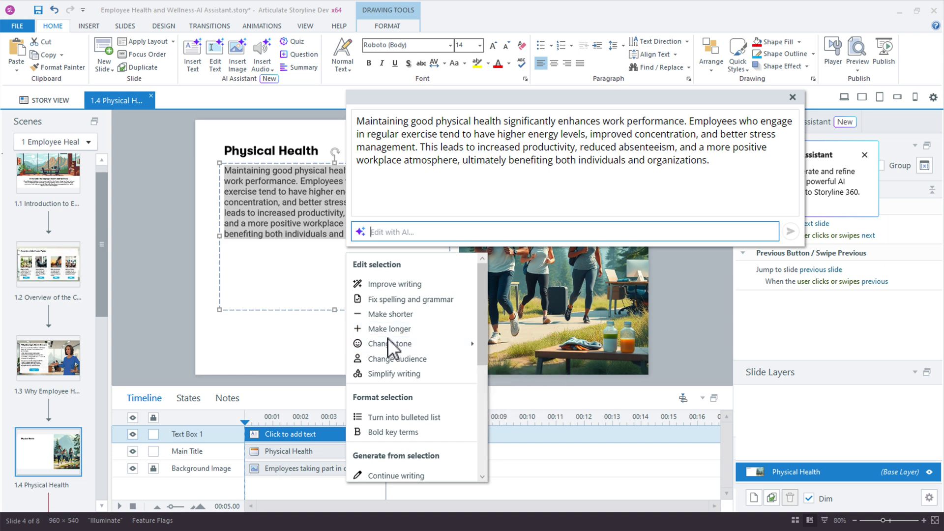
pyautogui.click(399, 374)
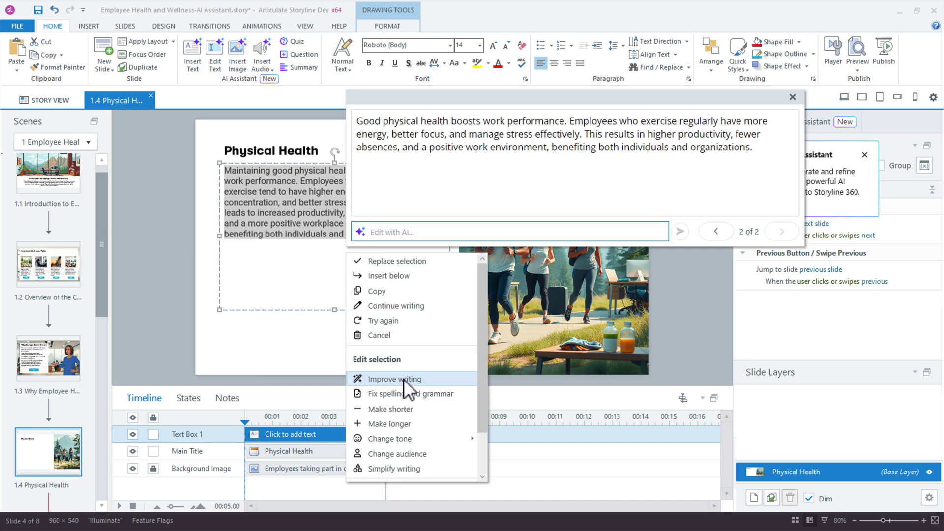
pyautogui.click(389, 275)
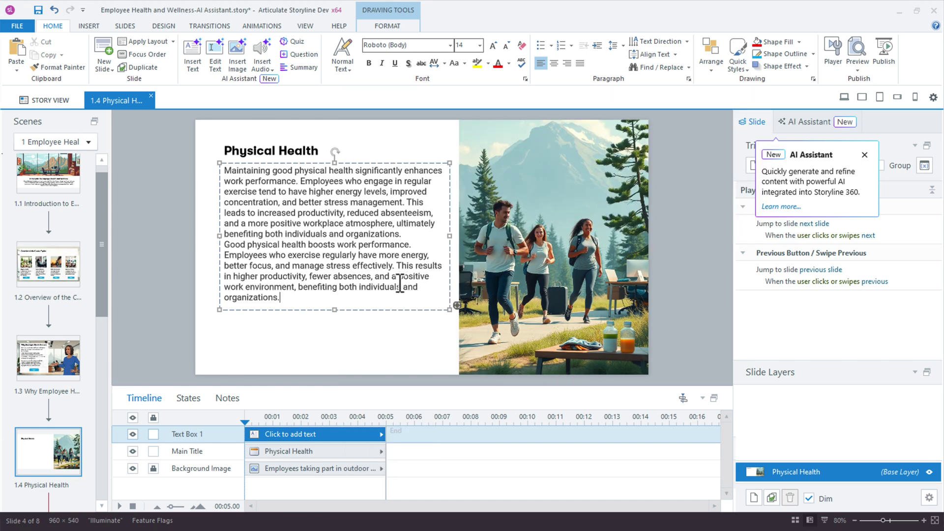
pyautogui.click(407, 234)
pyautogui.press('Return')
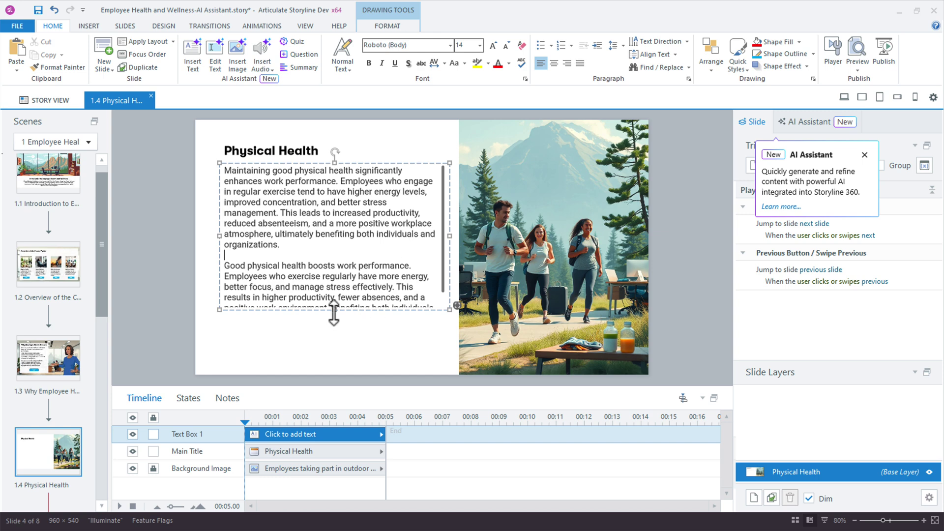
# Step: Delete the original paragraph and its empty lines, then shrink the text box to fit the simplified text
pyautogui.moveTo(334, 309); pyautogui.dragTo(328, 355)
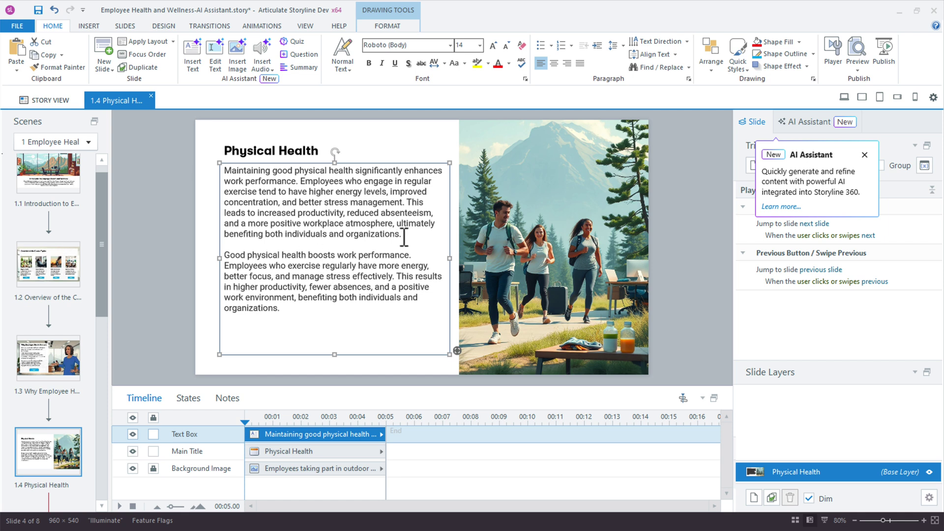
pyautogui.moveTo(403, 235); pyautogui.dragTo(224, 170)
pyautogui.press('Delete')
pyautogui.press('Delete')
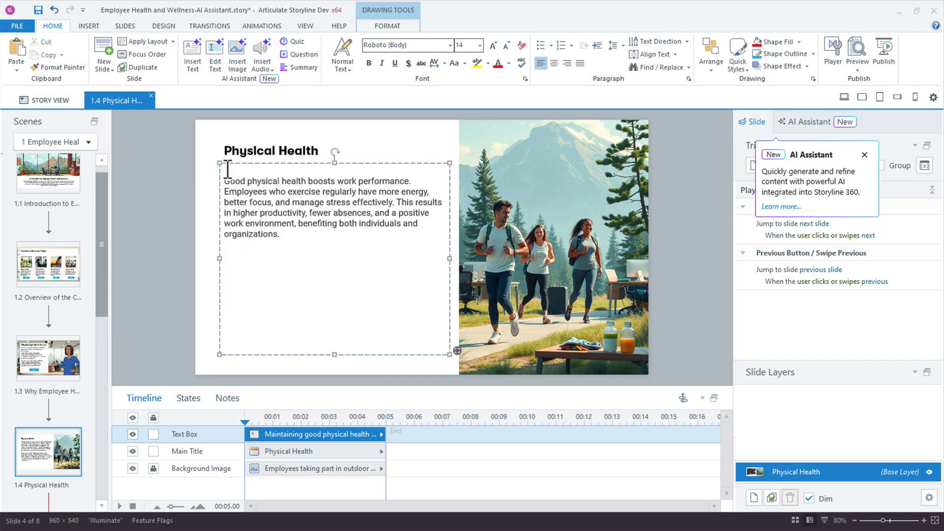
pyautogui.press('Delete')
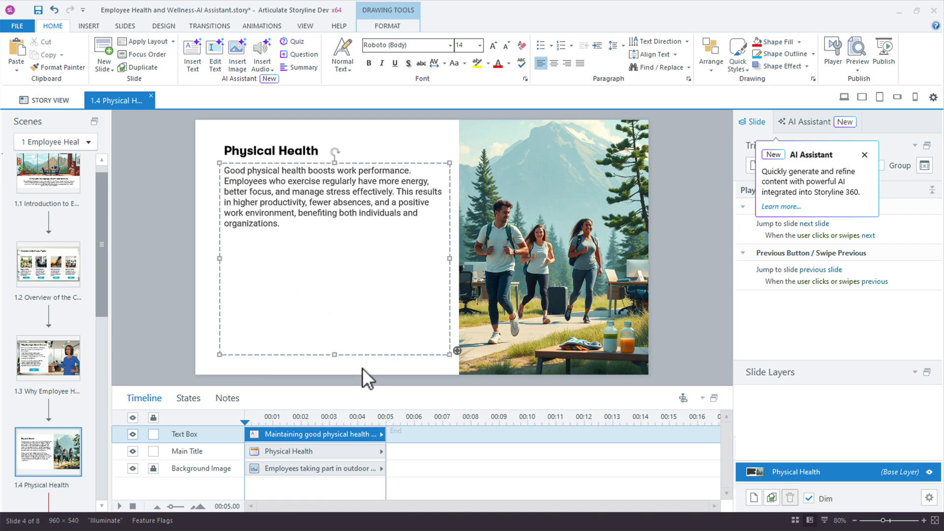
pyautogui.moveTo(334, 355); pyautogui.dragTo(327, 240)
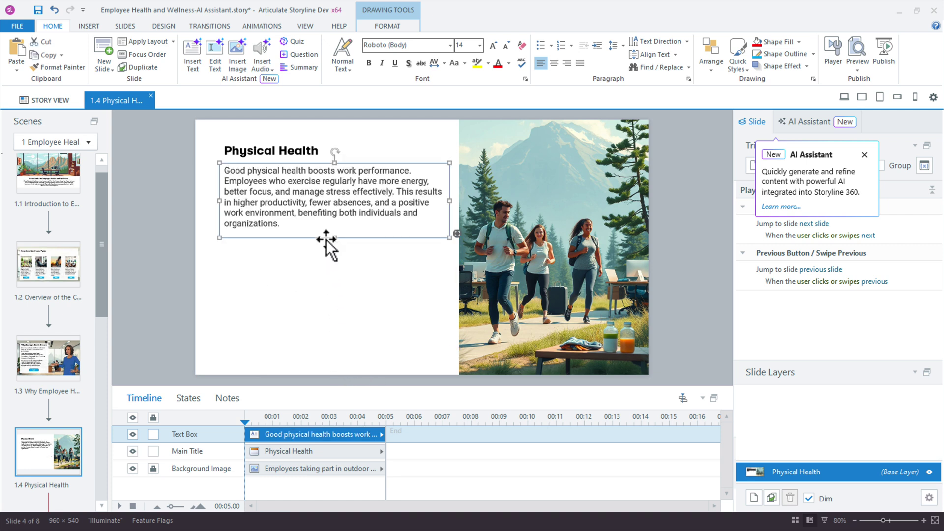
pyautogui.moveTo(220, 251)
pyautogui.mouseDown()
pyautogui.moveTo(232, 270)
pyautogui.moveTo(407, 354)
pyautogui.mouseUp()
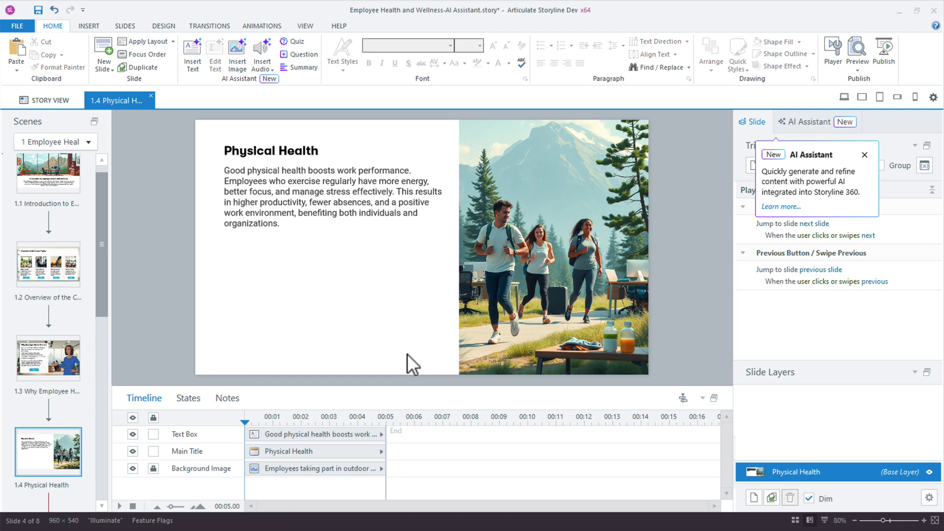
# Step: Prompt the AI Assistant for a bulleted list on how physical health enhances work performance
pyautogui.click(190, 51)
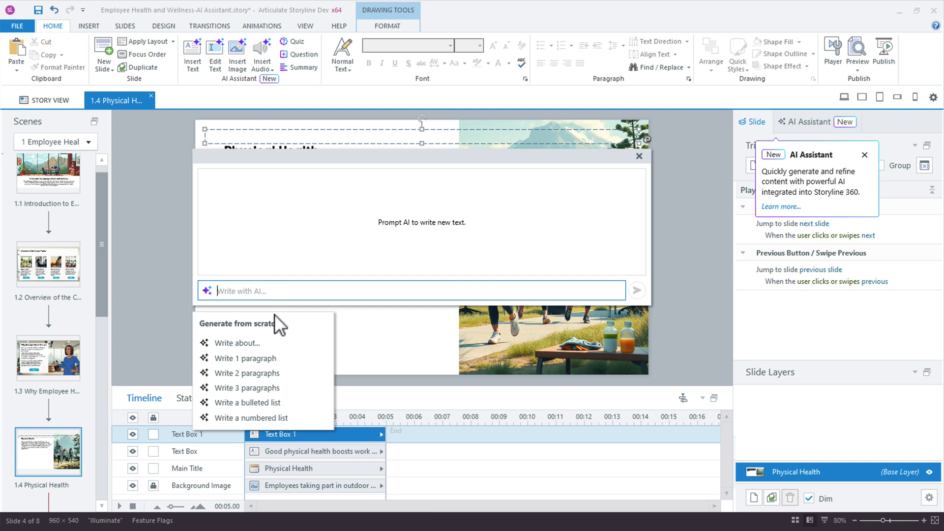
pyautogui.click(278, 406)
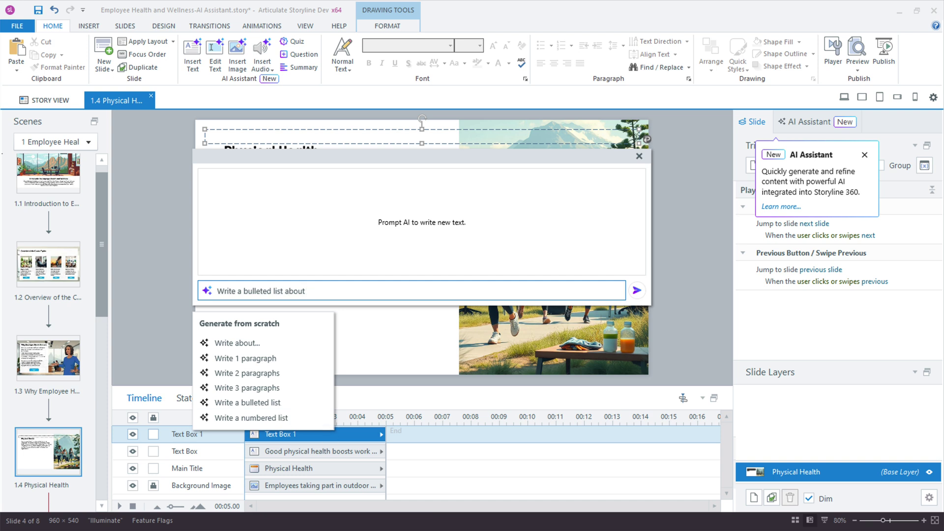
pyautogui.write('highlighting three key benefits of how physical health enhances work performance.')
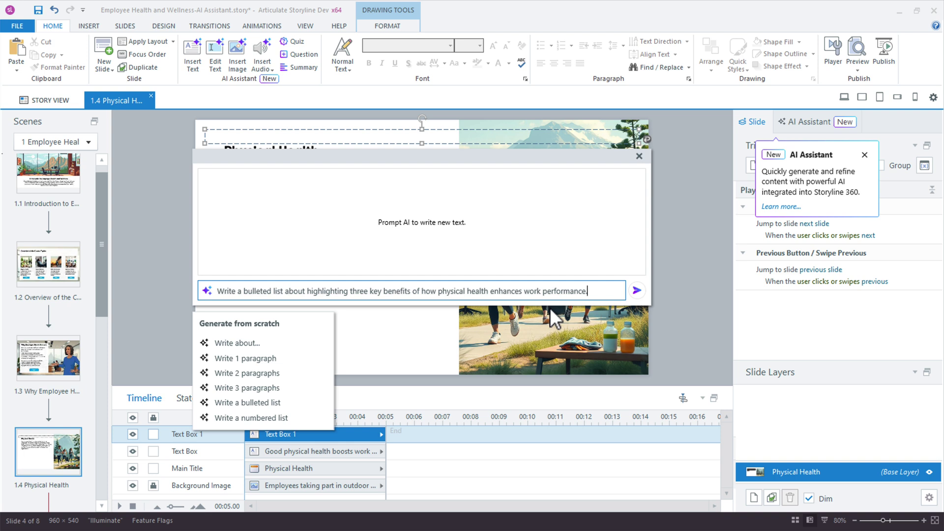
pyautogui.click(642, 290)
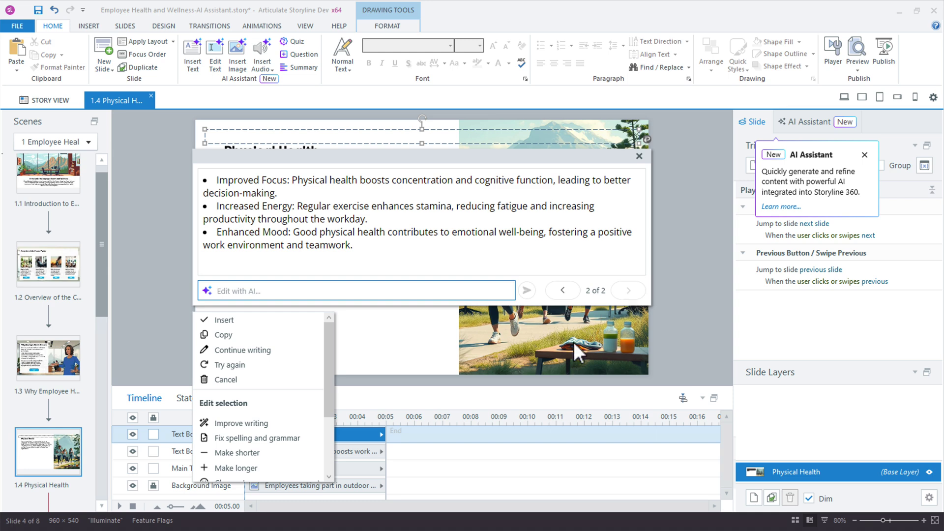
# Step: Insert the AI bullet list under the intro paragraph, size its box to fit, and enlarge text to 14 pt
pyautogui.click(265, 322)
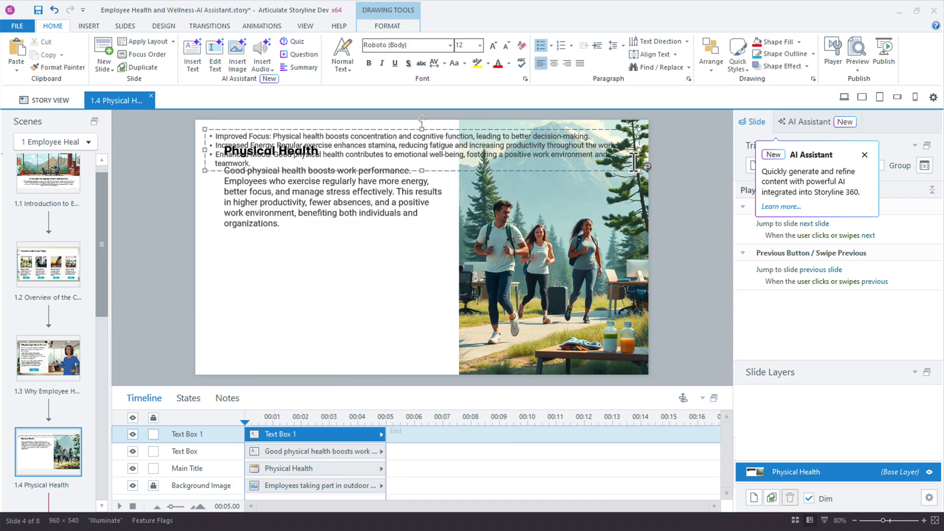
pyautogui.moveTo(603, 129); pyautogui.dragTo(573, 238)
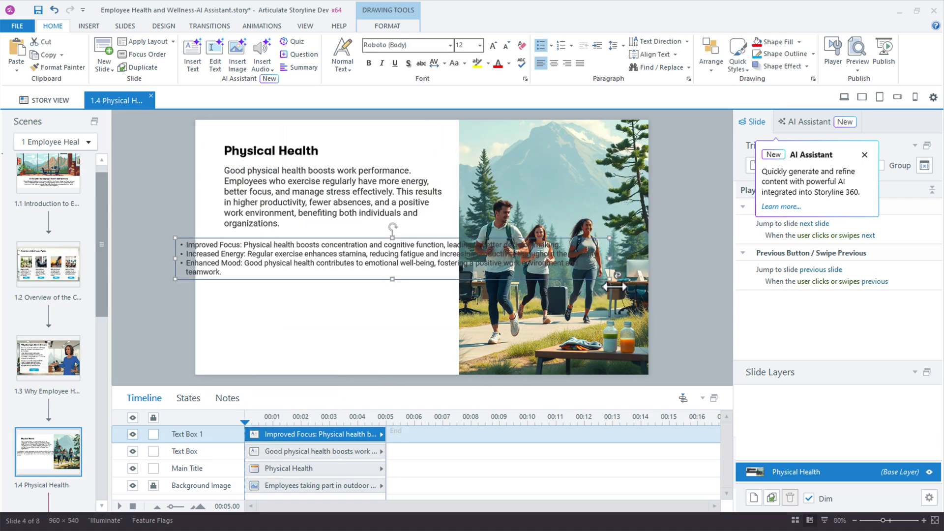
pyautogui.moveTo(610, 279); pyautogui.dragTo(411, 319)
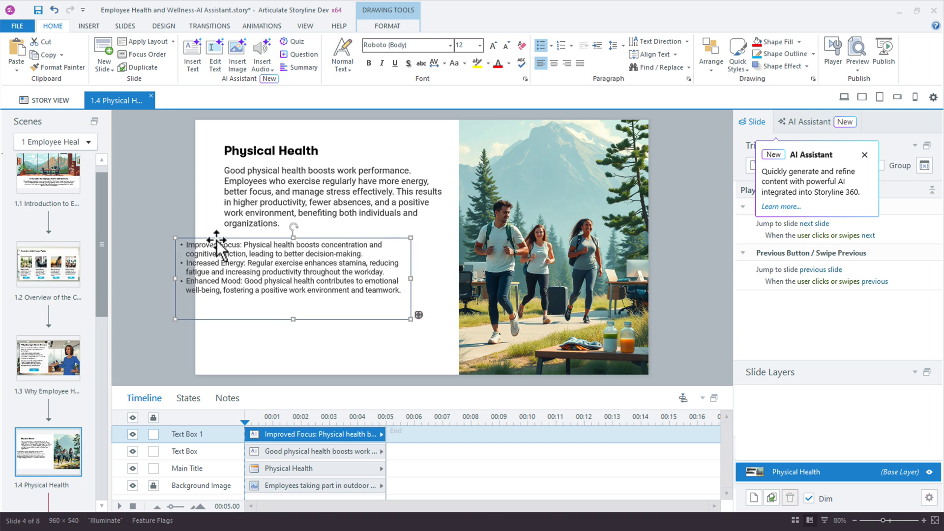
pyautogui.moveTo(213, 245); pyautogui.dragTo(275, 248)
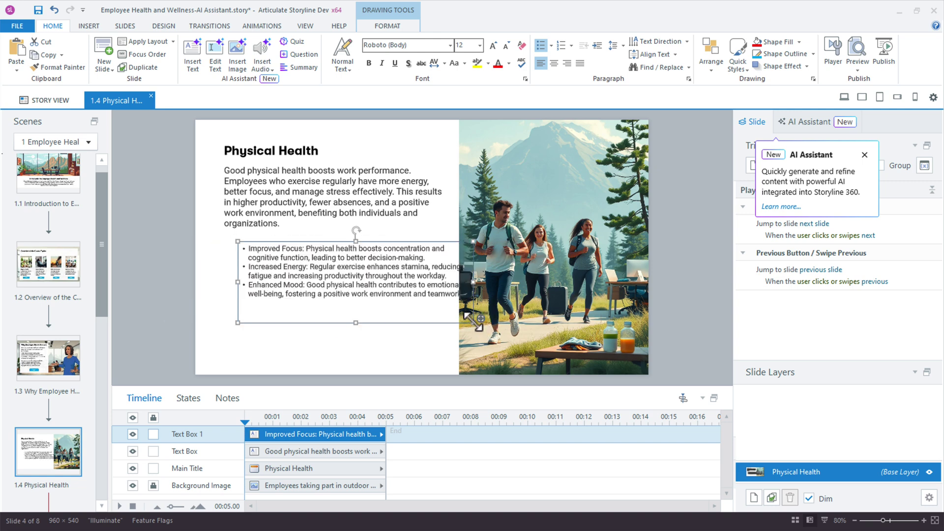
pyautogui.moveTo(472, 320); pyautogui.dragTo(423, 342)
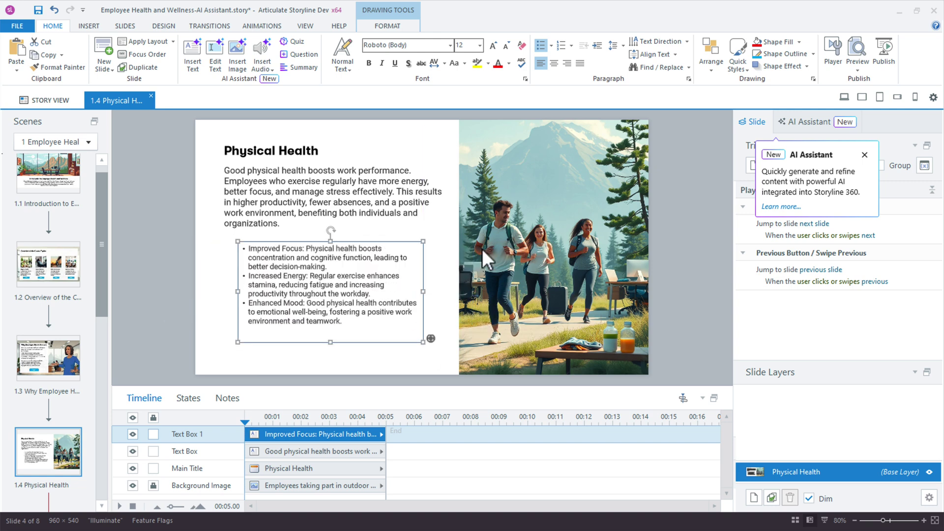
pyautogui.click(493, 44)
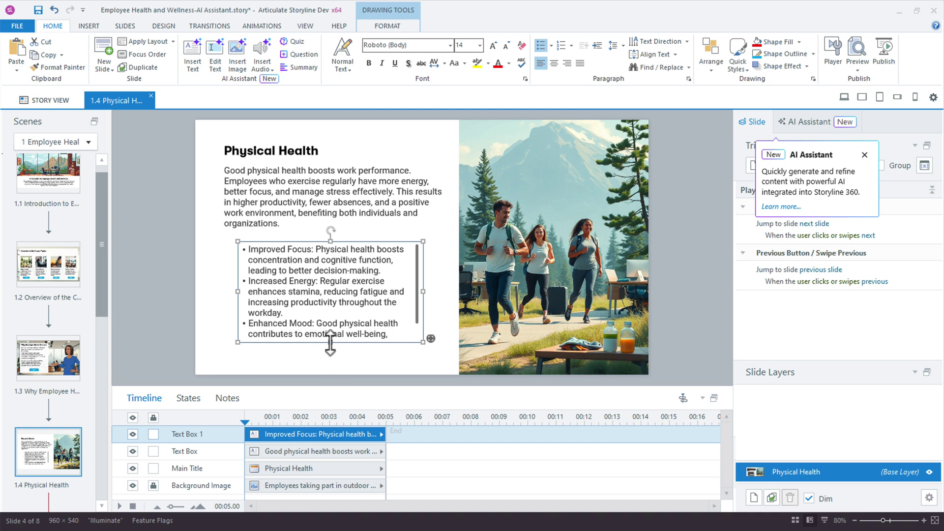
pyautogui.moveTo(331, 342)
pyautogui.mouseDown()
pyautogui.moveTo(331, 374)
pyautogui.moveTo(331, 356)
pyautogui.mouseUp()
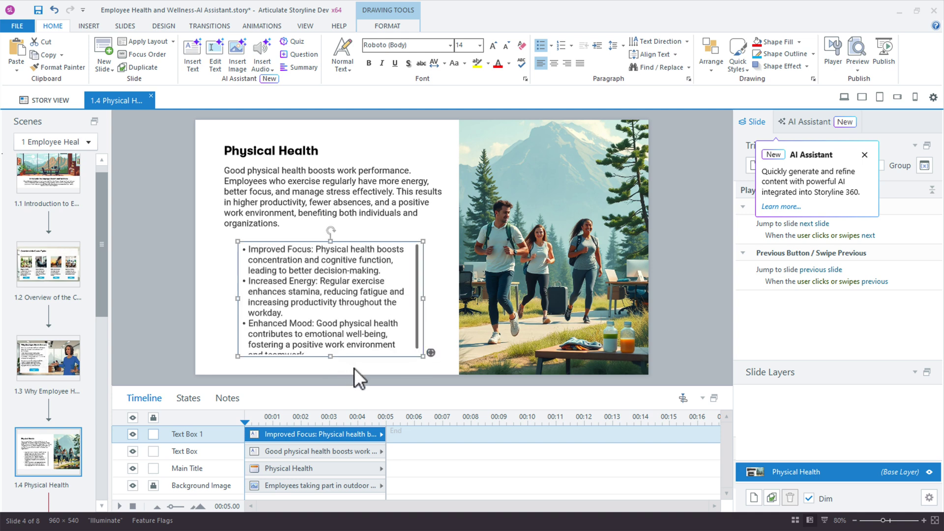
# Step: Select all the bullet text and have the AI make it shorter, then simplify its wording
pyautogui.click(301, 334)
pyautogui.hotkey('ctrl', 'a')
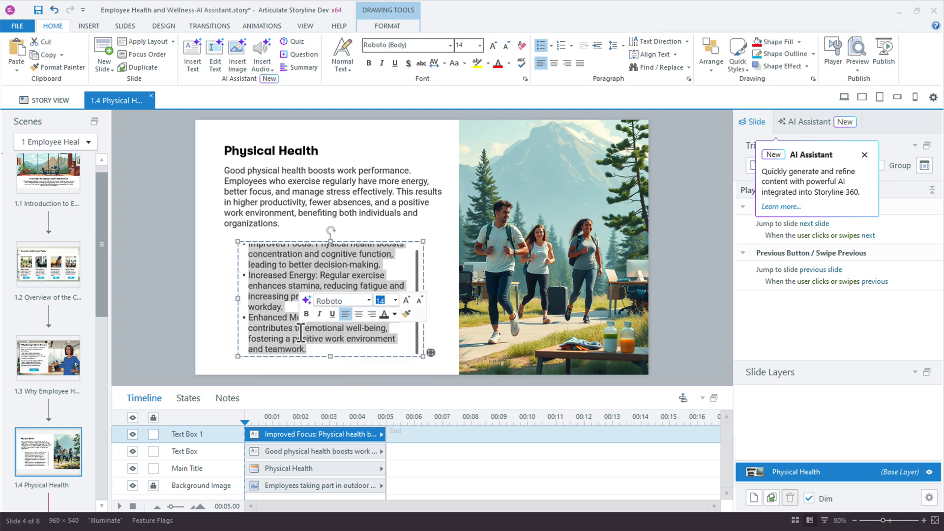
pyautogui.click(306, 300)
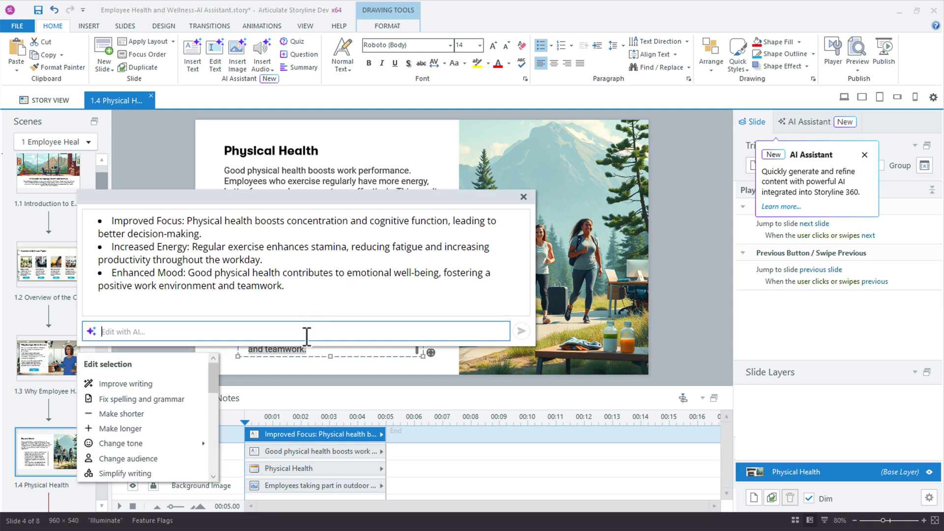
pyautogui.click(148, 419)
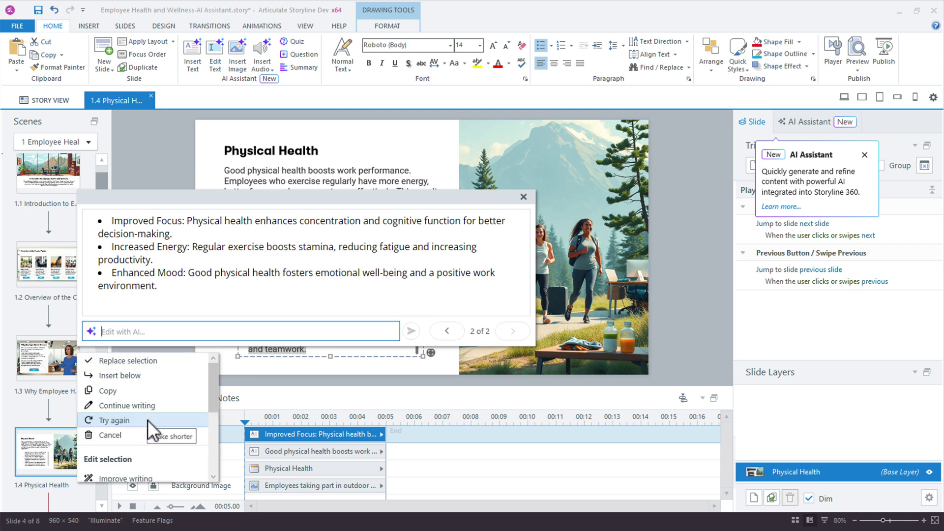
pyautogui.scroll(-5, 147, 420)
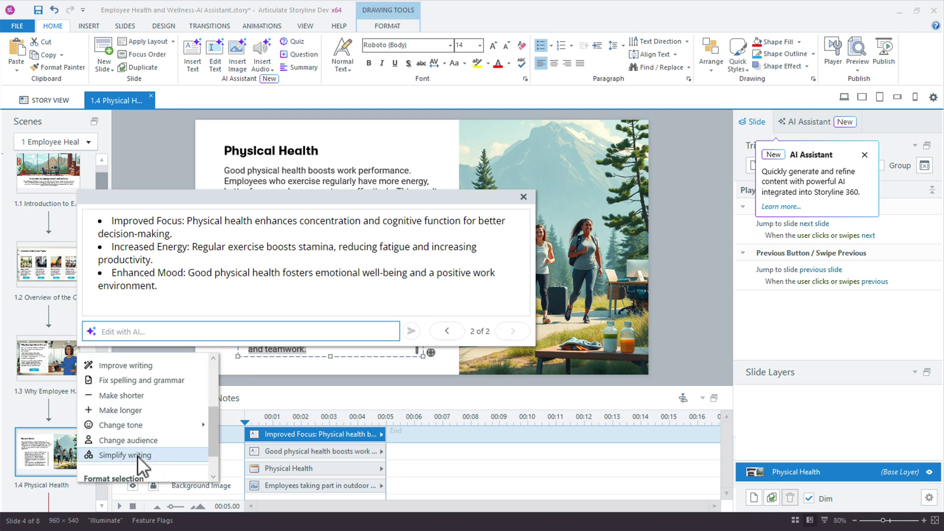
pyautogui.click(137, 456)
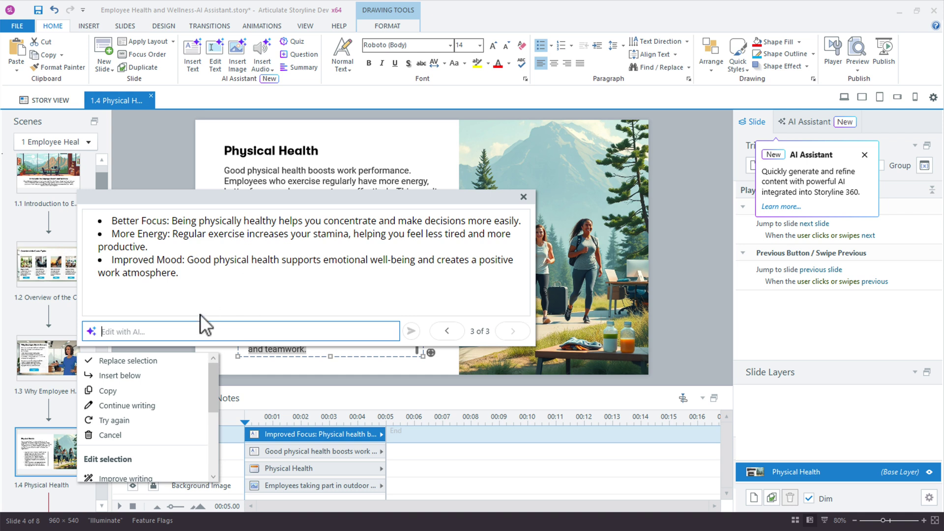
# Step: Ask the AI to rewrite the bullets with equal character counts, regenerate, then bold each lead-in term
pyautogui.write('Rewrite c')
pyautogui.write('r edit t')
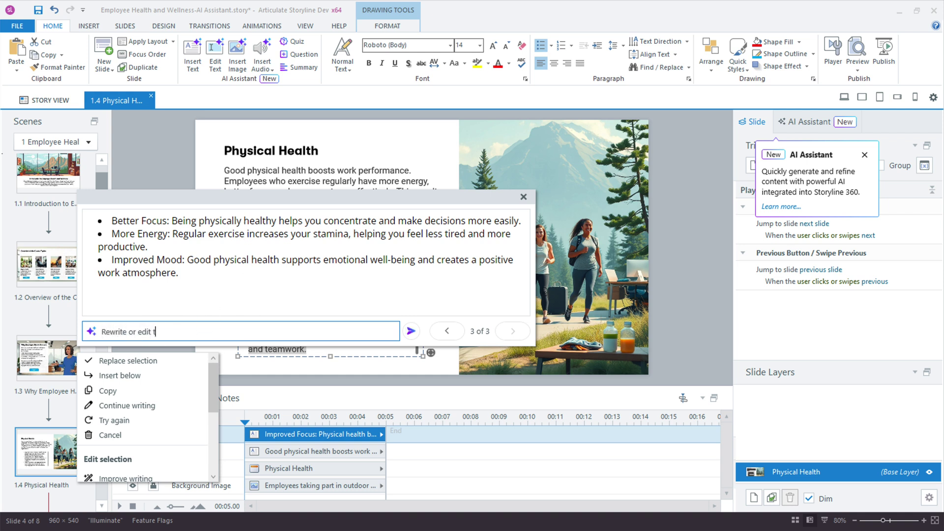
pyautogui.write('o ensure equal character count for each bullet item')
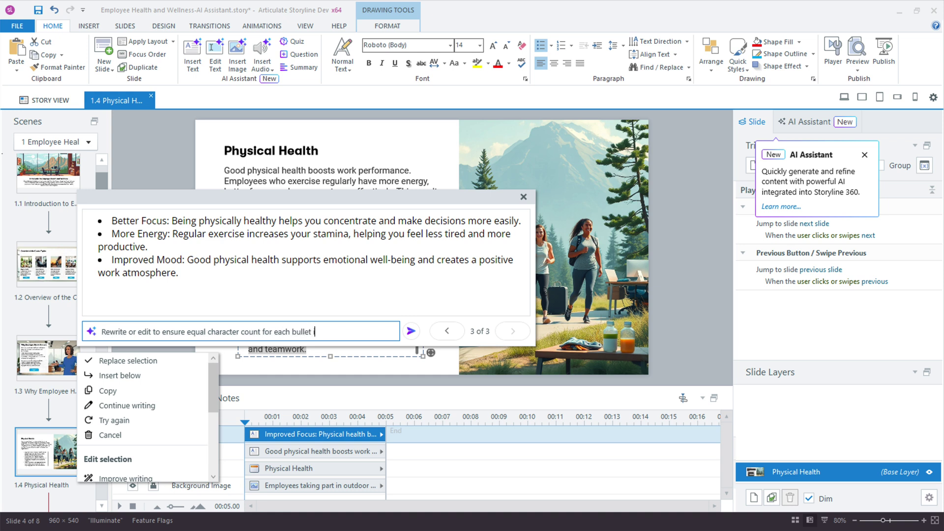
pyautogui.click(411, 332)
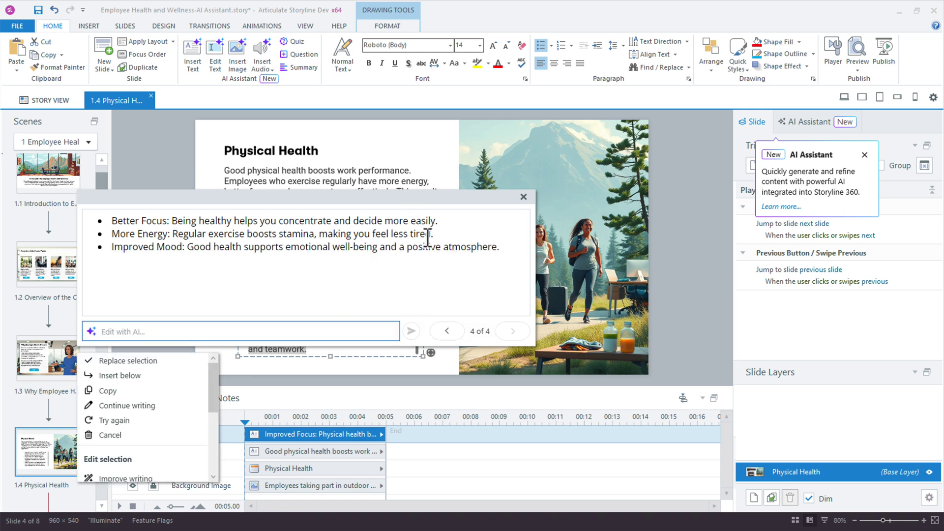
pyautogui.click(128, 419)
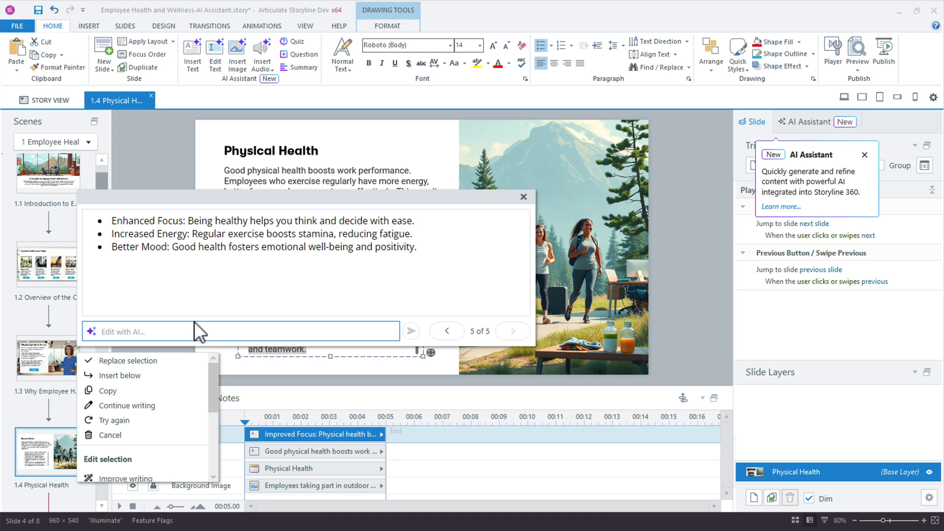
pyautogui.write('Bold the first part of each list item')
pyautogui.click(411, 331)
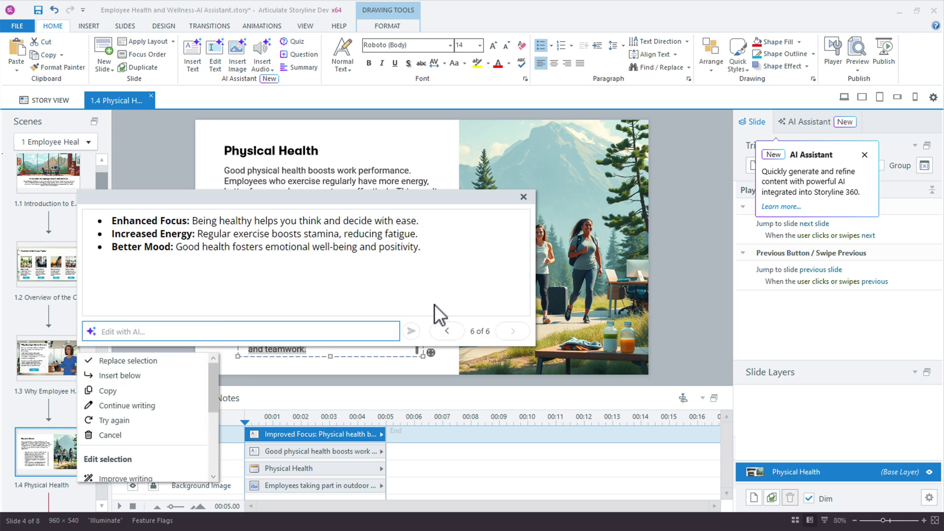
# Step: Replace the slide bullets with the bold-term version and set 10 pt spacing after each paragraph
pyautogui.click(155, 362)
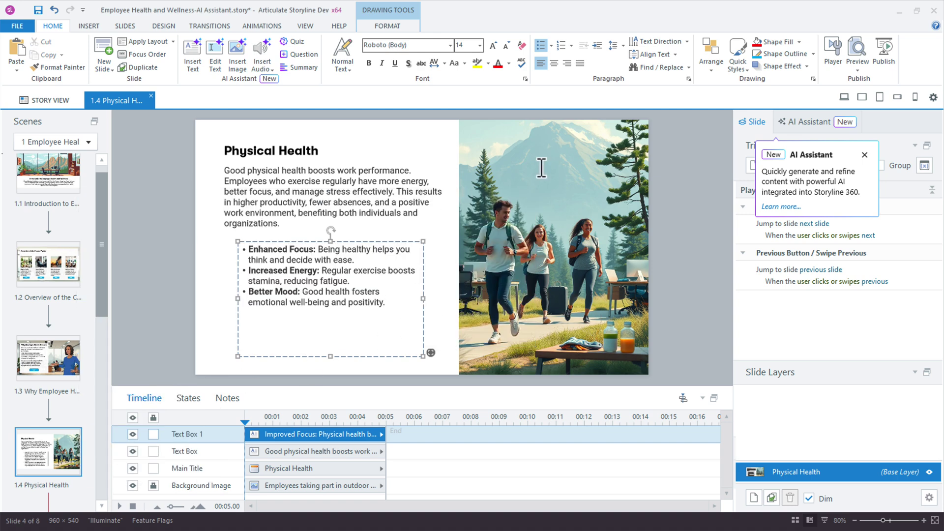
pyautogui.click(615, 46)
pyautogui.click(624, 126)
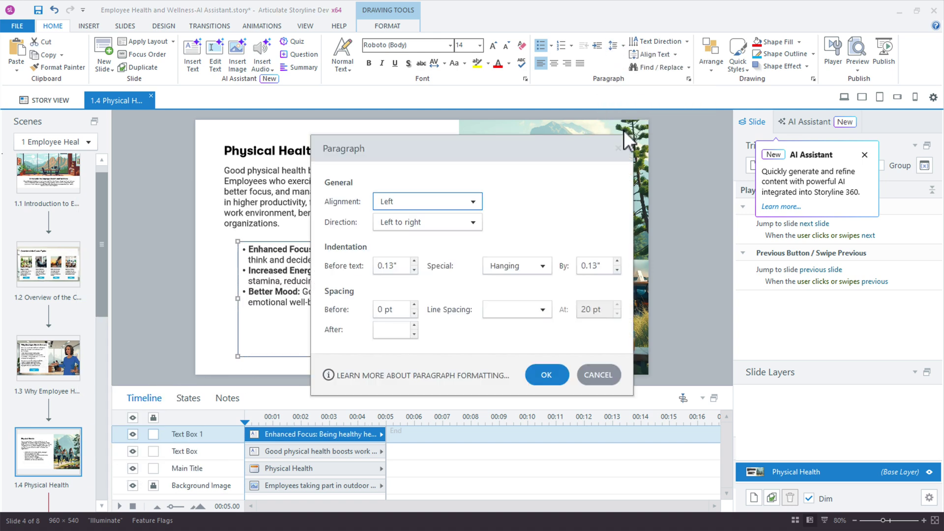
pyautogui.click(394, 329)
pyautogui.write('10')
pyautogui.click(538, 370)
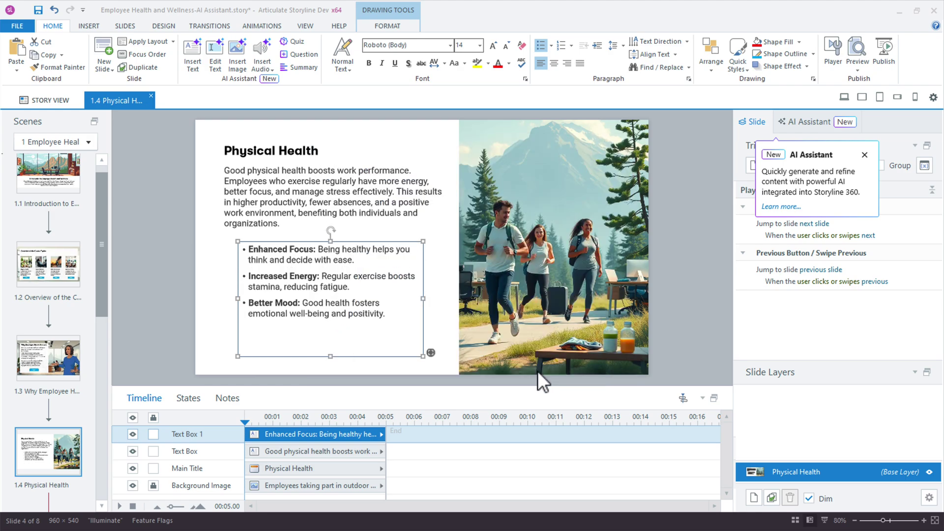